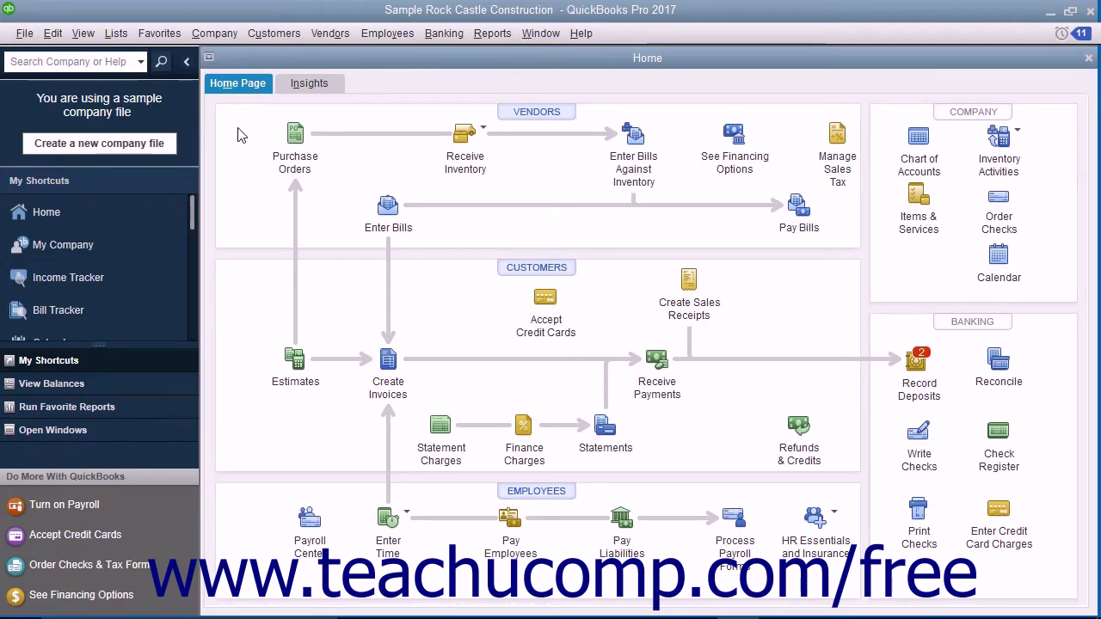
# Open the company's Chart of Accounts list.
pyautogui.click(115, 33)
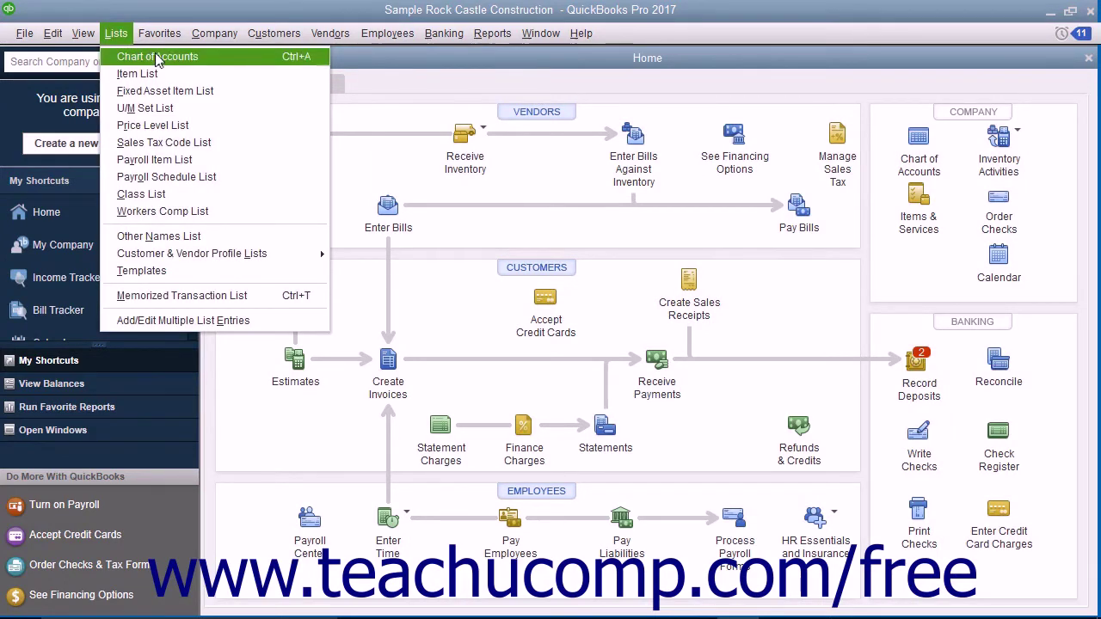
pyautogui.click(157, 58)
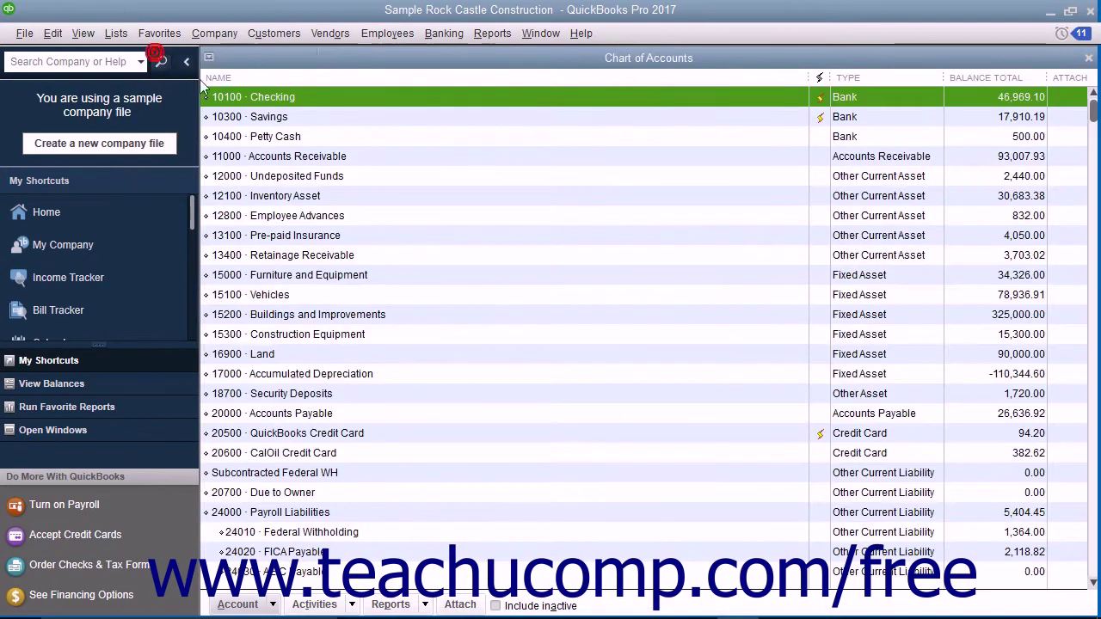
# View the attachments window of the 10300 Savings account and close it without attaching a file.
pyautogui.click(262, 123)
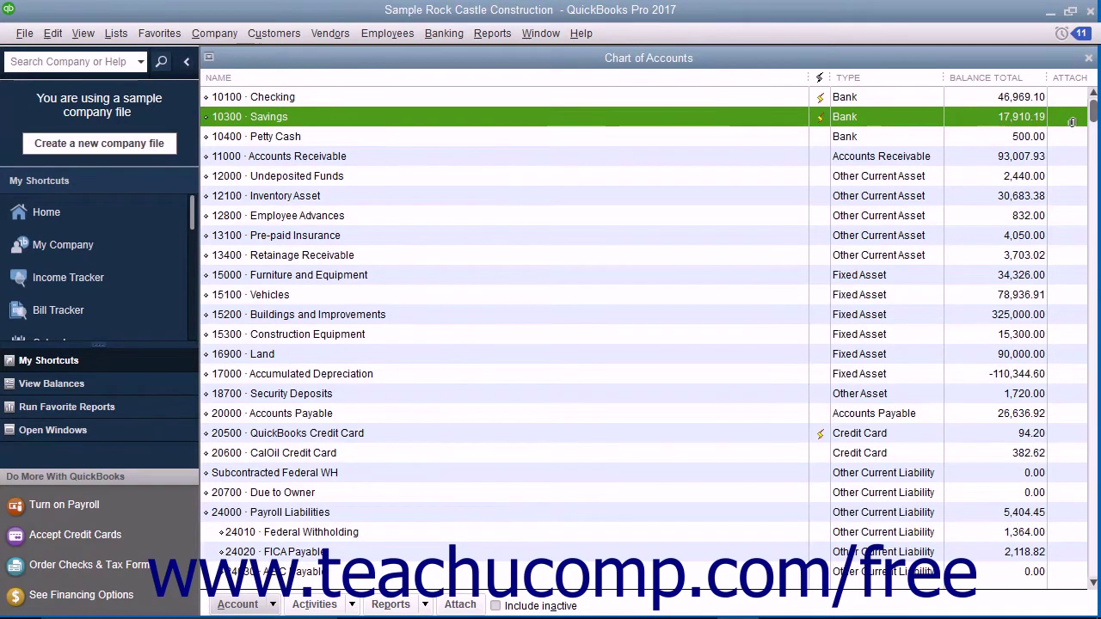
pyautogui.click(1071, 122)
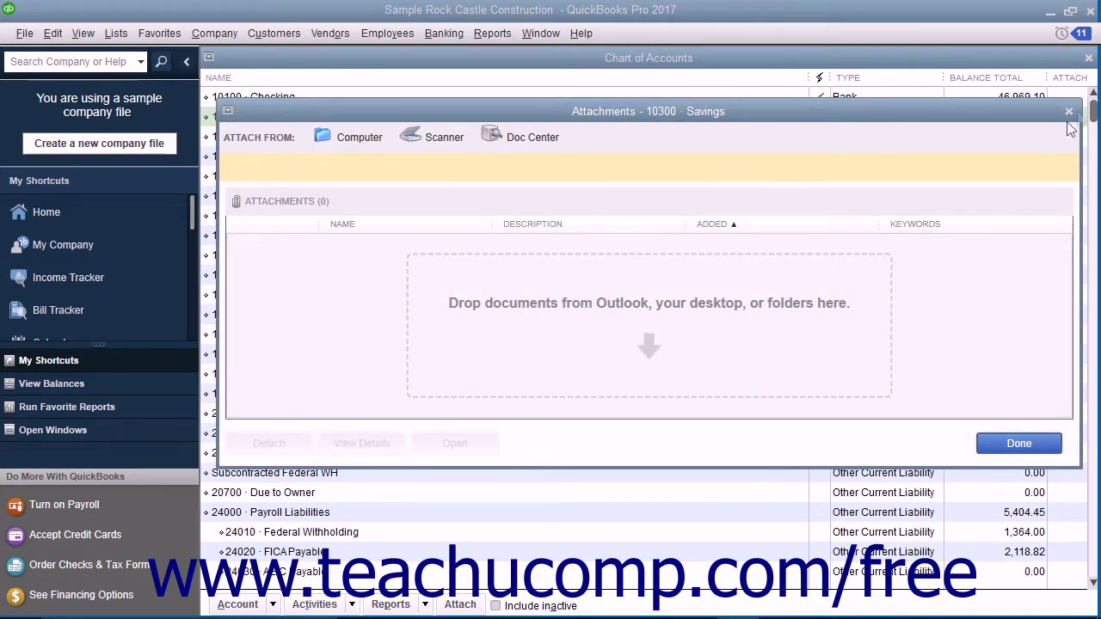
pyautogui.click(1069, 112)
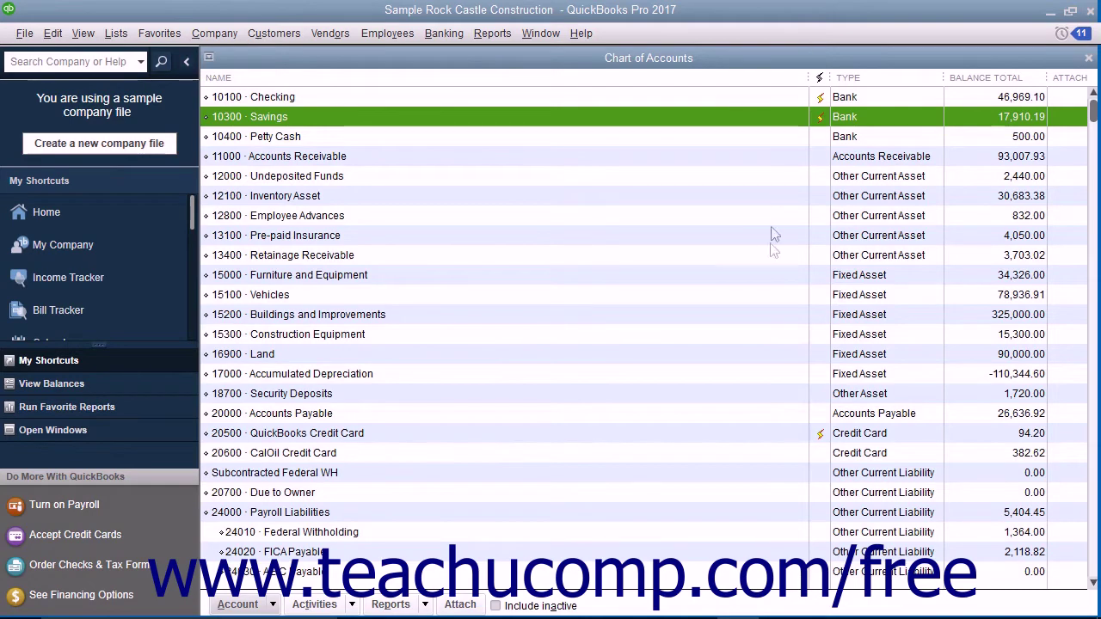
# Examine the account names and types through the whole Chart of Accounts, down to the non-posting accounts and back to the bank accounts.
pyautogui.scroll(-7, 744, 312)
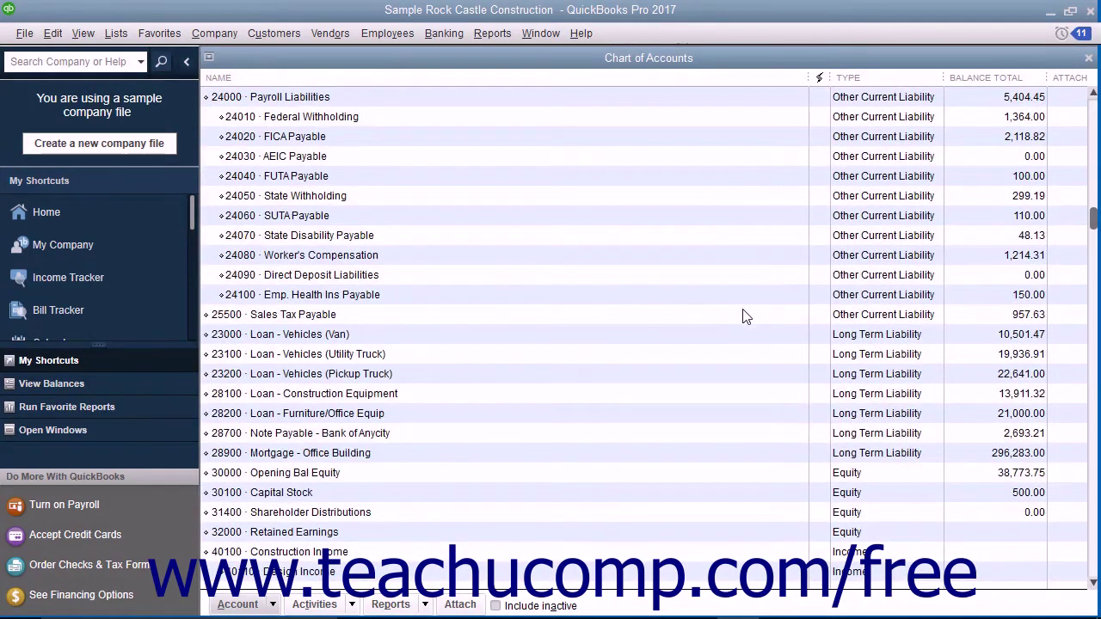
pyautogui.scroll(-3, 740, 422)
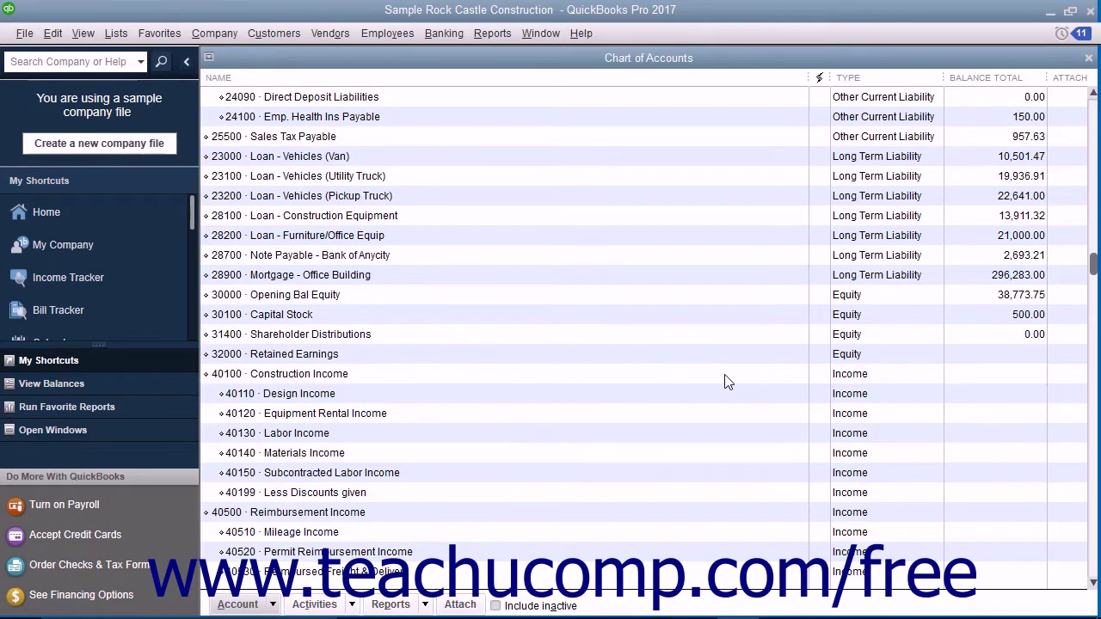
pyautogui.click(724, 382)
pyautogui.scroll(-4, 724, 377)
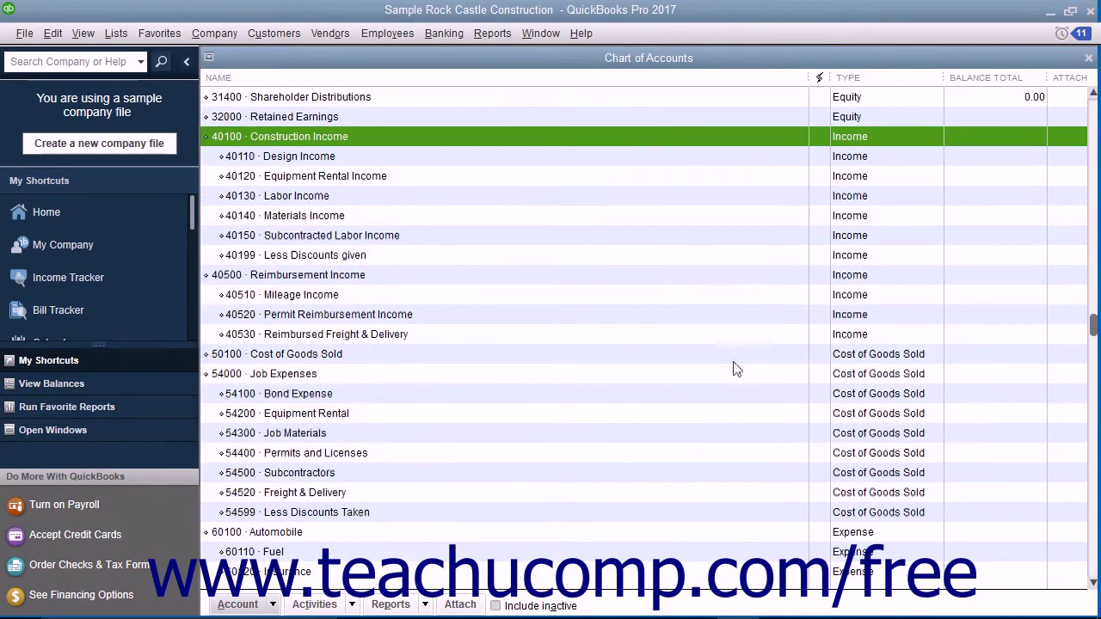
pyautogui.click(740, 339)
pyautogui.click(710, 382)
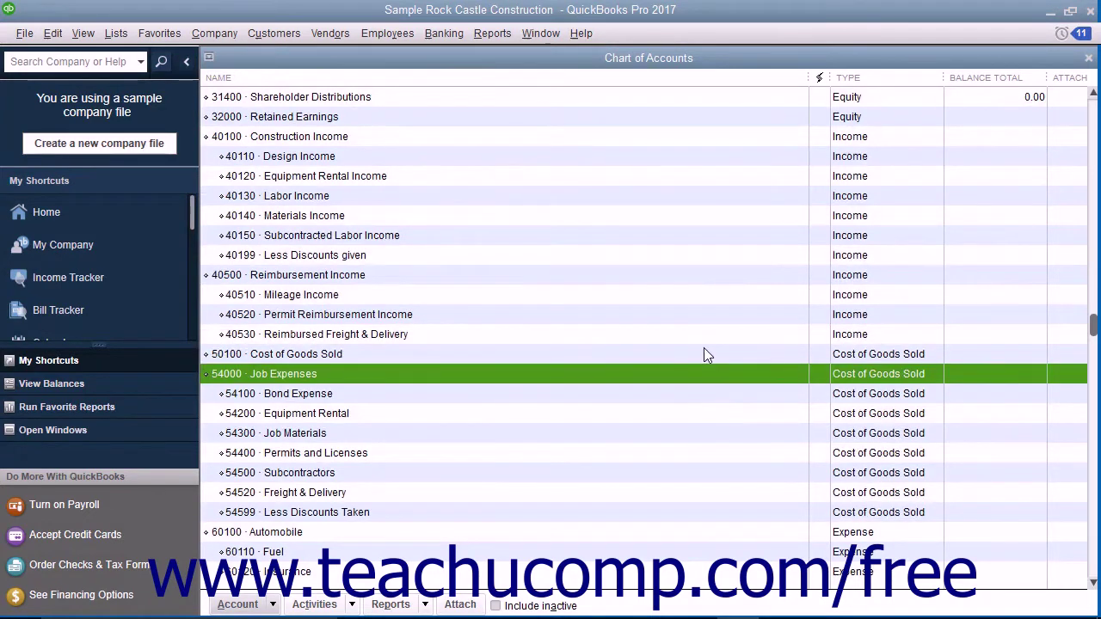
pyautogui.scroll(2, 705, 354)
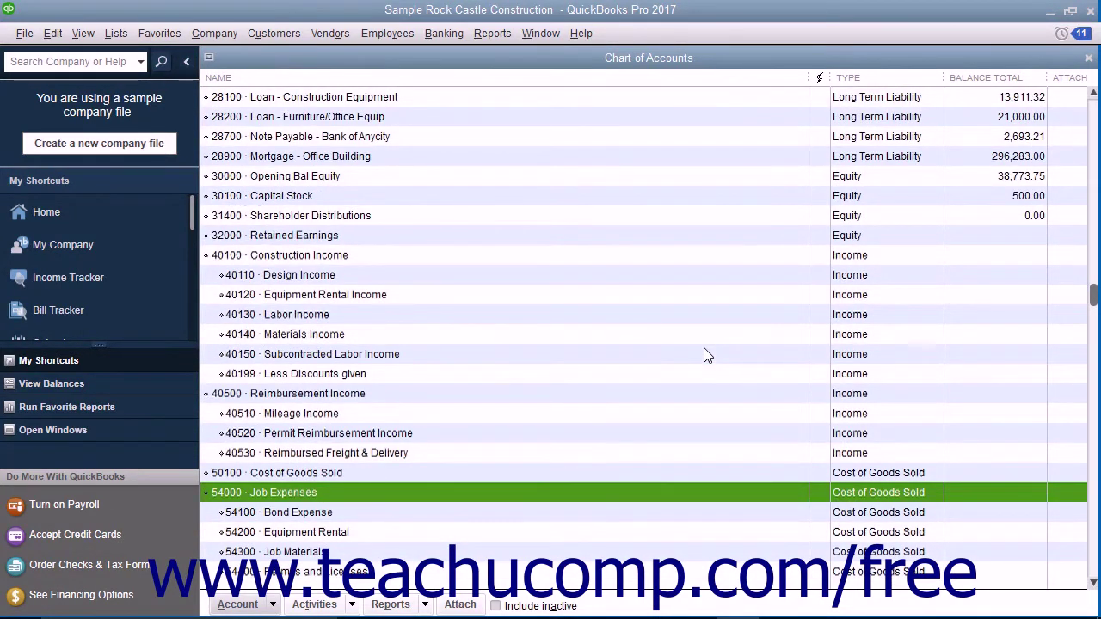
pyautogui.scroll(-18, 704, 355)
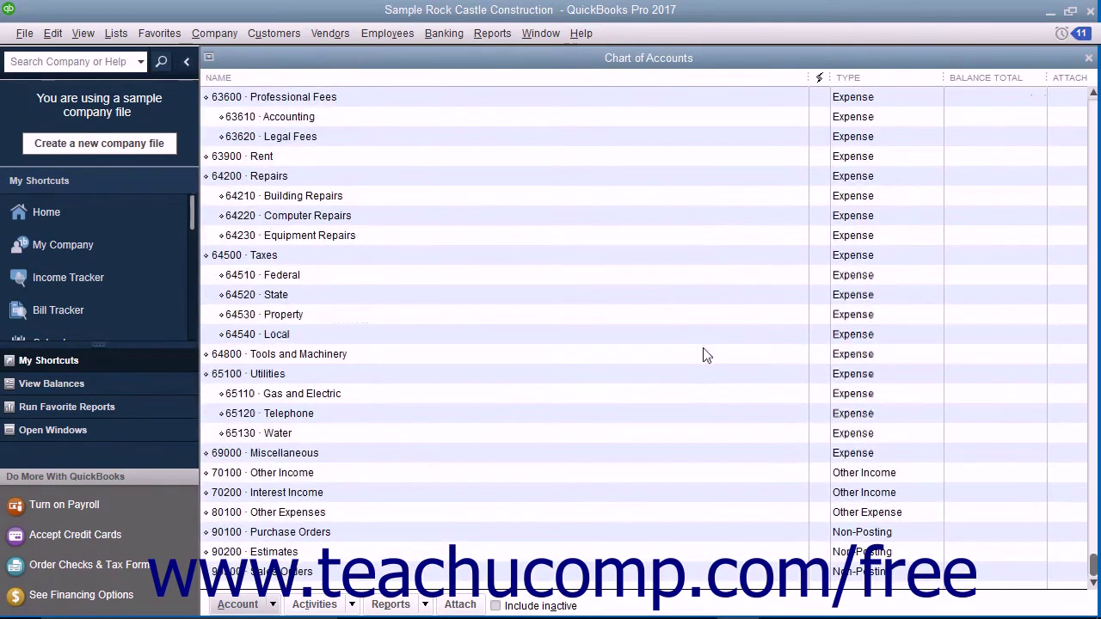
pyautogui.click(333, 574)
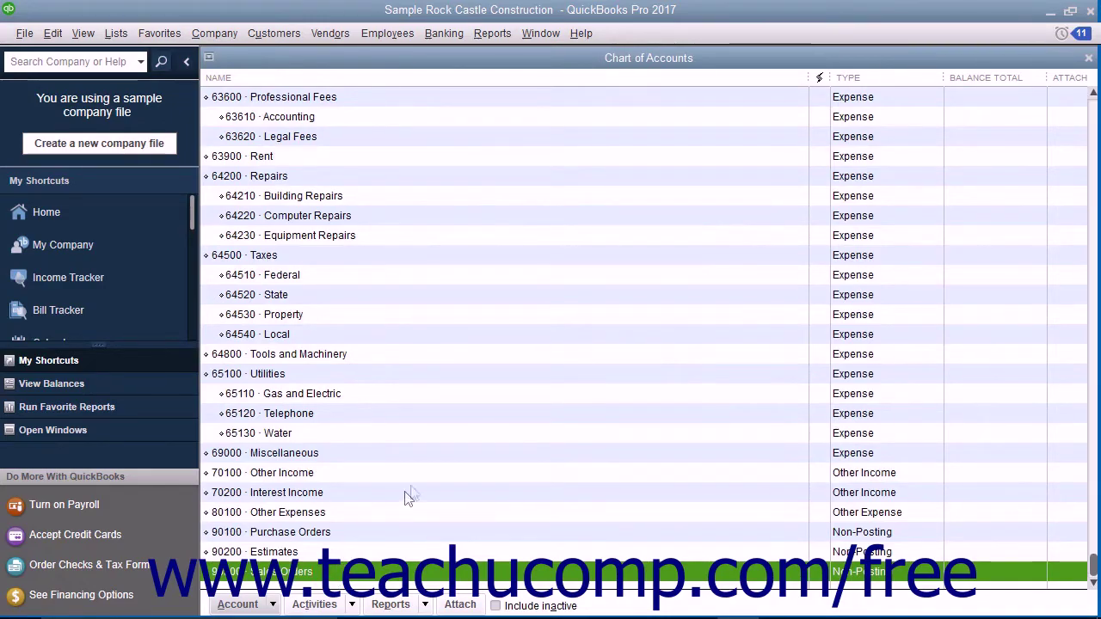
pyautogui.scroll(13, 424, 467)
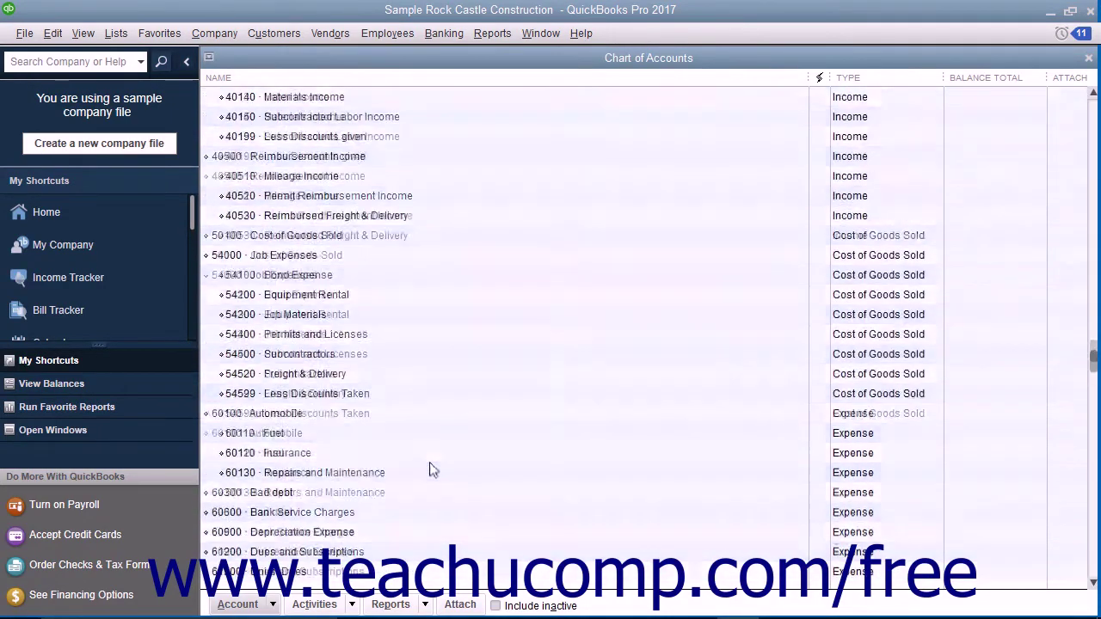
pyautogui.scroll(15, 429, 462)
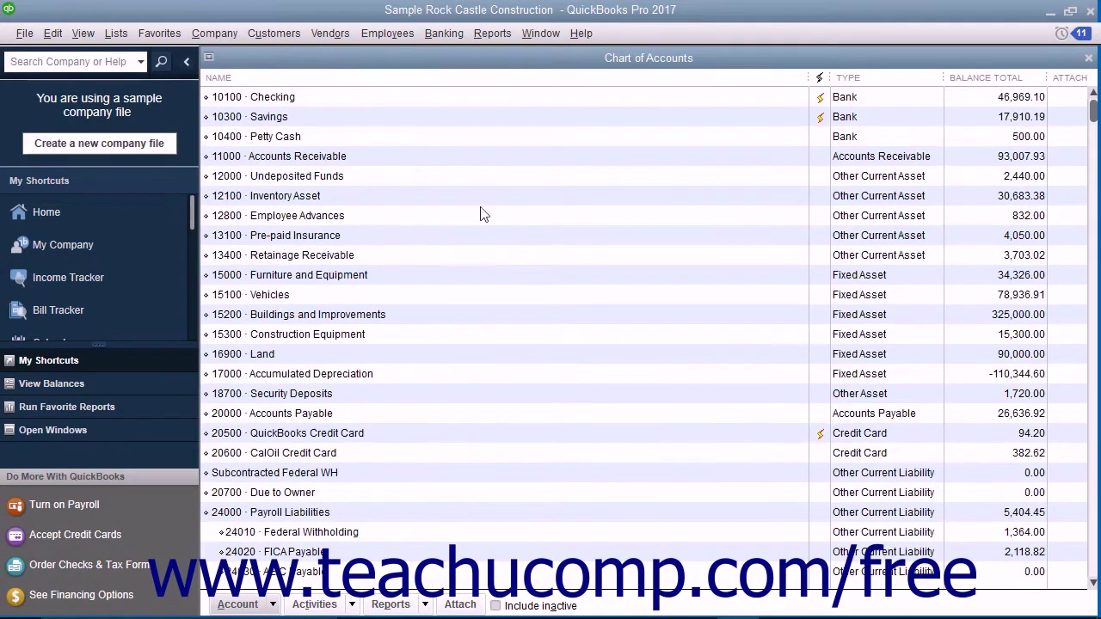
# Compare the balance sheet accounts, from 10100 Checking through the equity accounts, with the income, cost of goods sold and expense accounts.
pyautogui.click(502, 104)
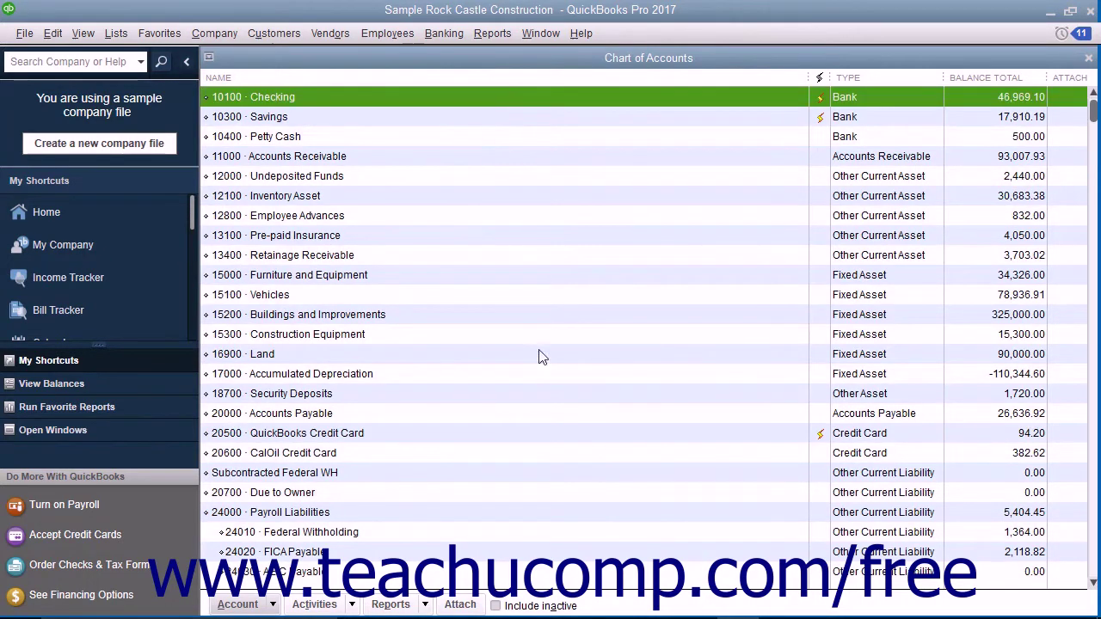
pyautogui.click(528, 475)
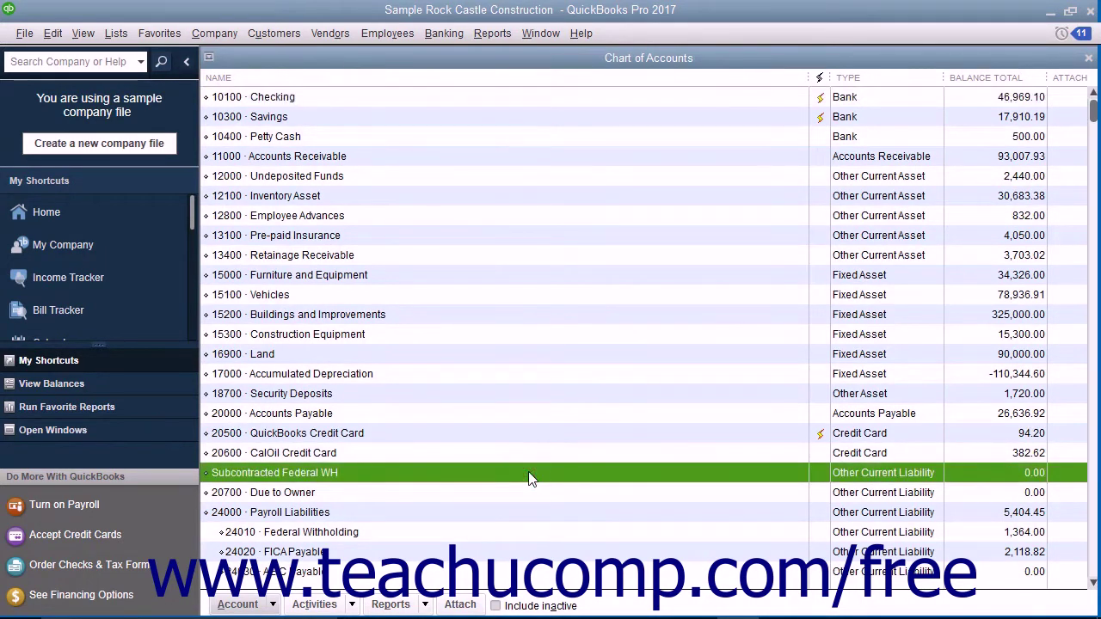
pyautogui.scroll(-8, 528, 475)
pyautogui.click(603, 413)
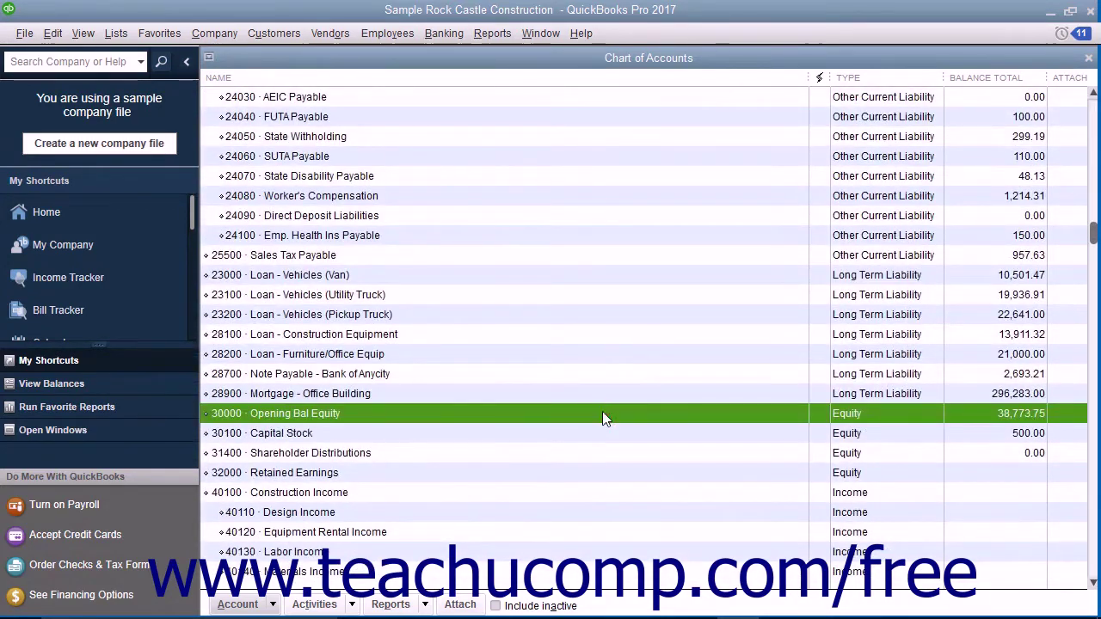
pyautogui.scroll(-3, 602, 413)
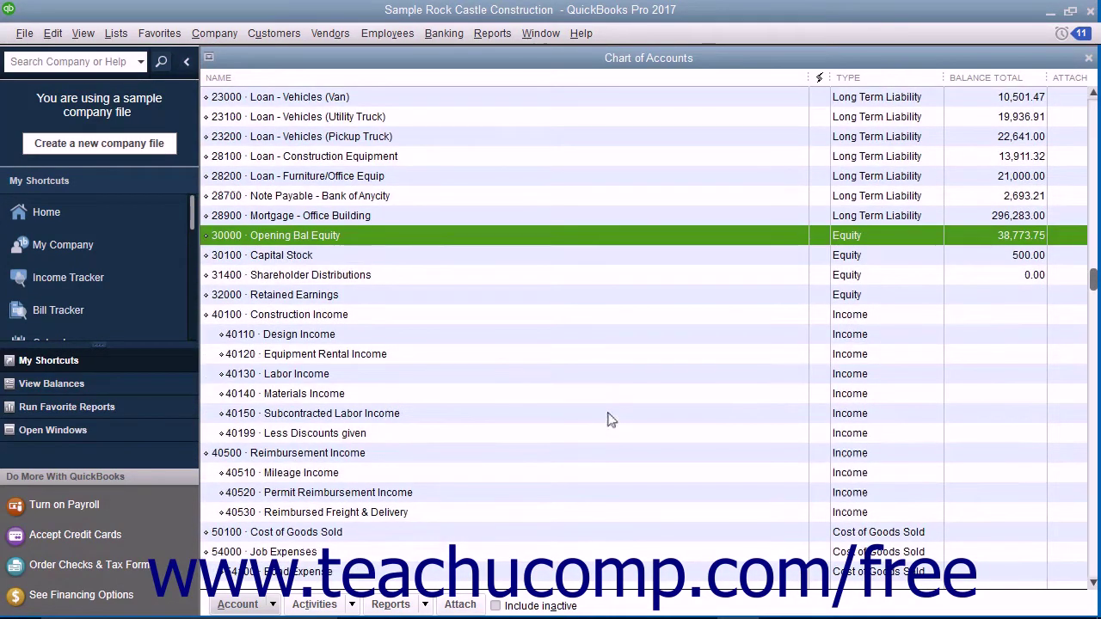
pyautogui.click(600, 414)
pyautogui.scroll(-4, 601, 430)
pyautogui.click(590, 478)
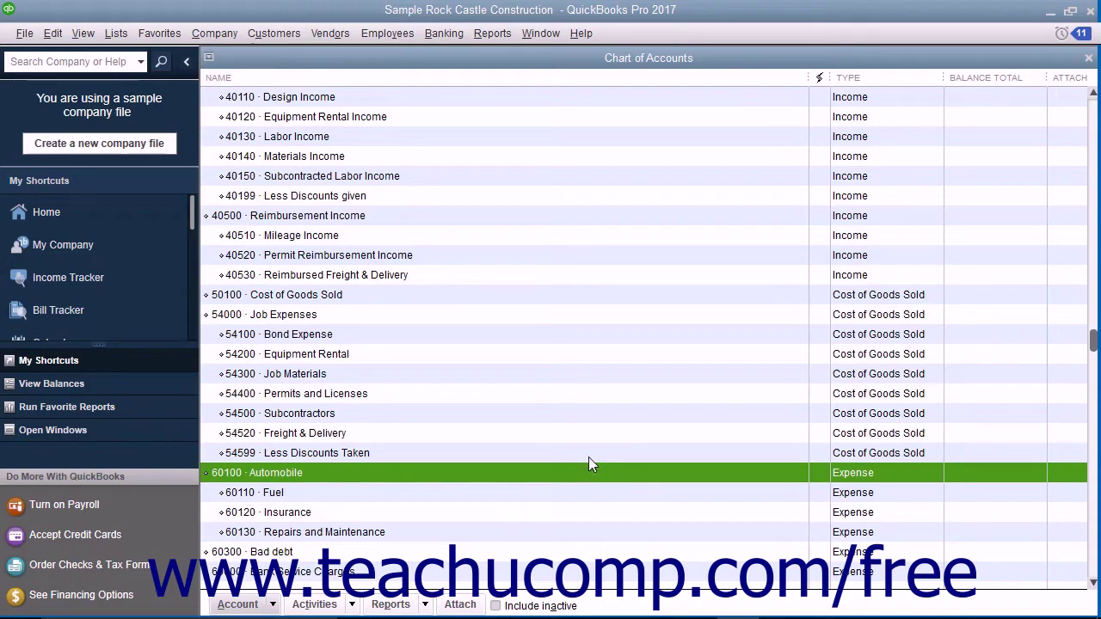
# Open the register of the 10100 Checking account and close it again.
pyautogui.scroll(13, 602, 364)
pyautogui.scroll(3, 602, 361)
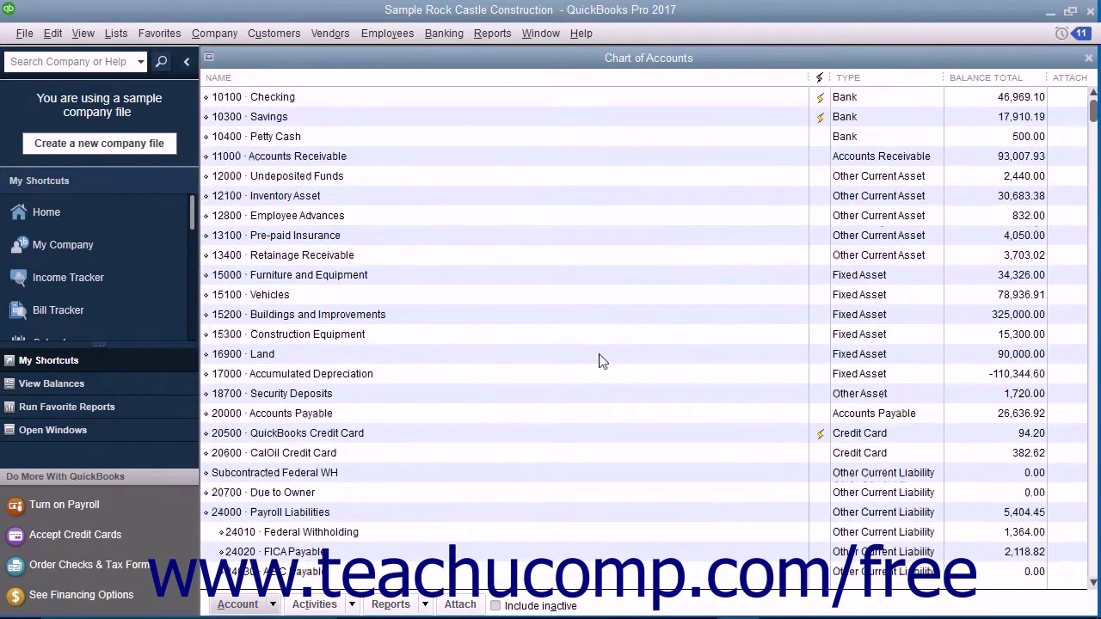
pyautogui.doubleClick(481, 97)
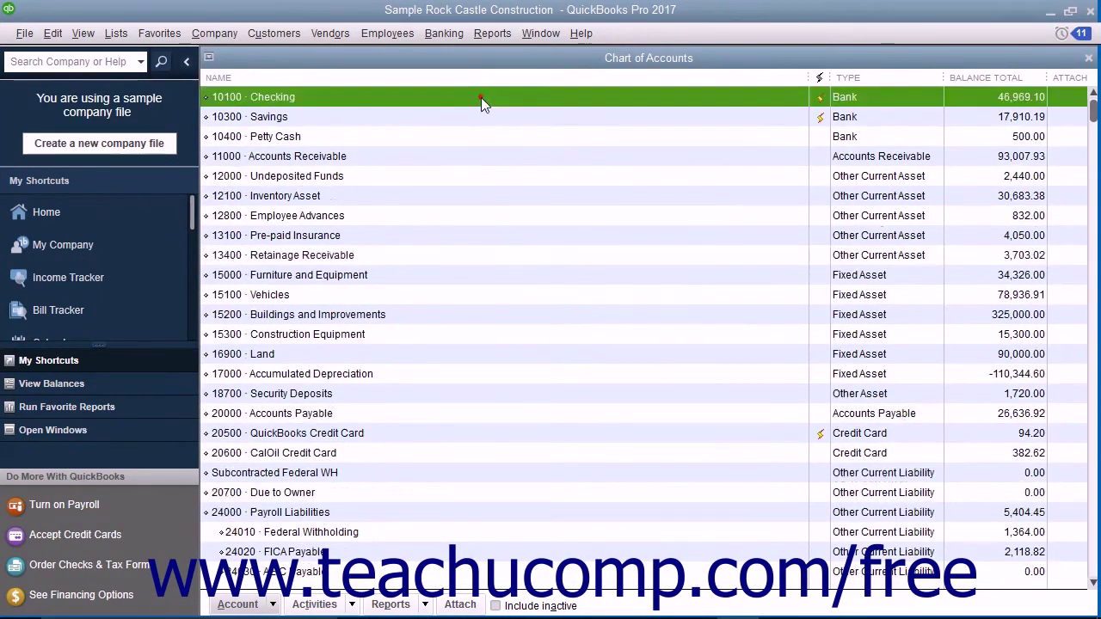
pyautogui.click(1088, 58)
# View the Account QuickReport for the 40100 Construction Income account, and close the report.
pyautogui.scroll(-5, 415, 432)
pyautogui.scroll(-6, 416, 432)
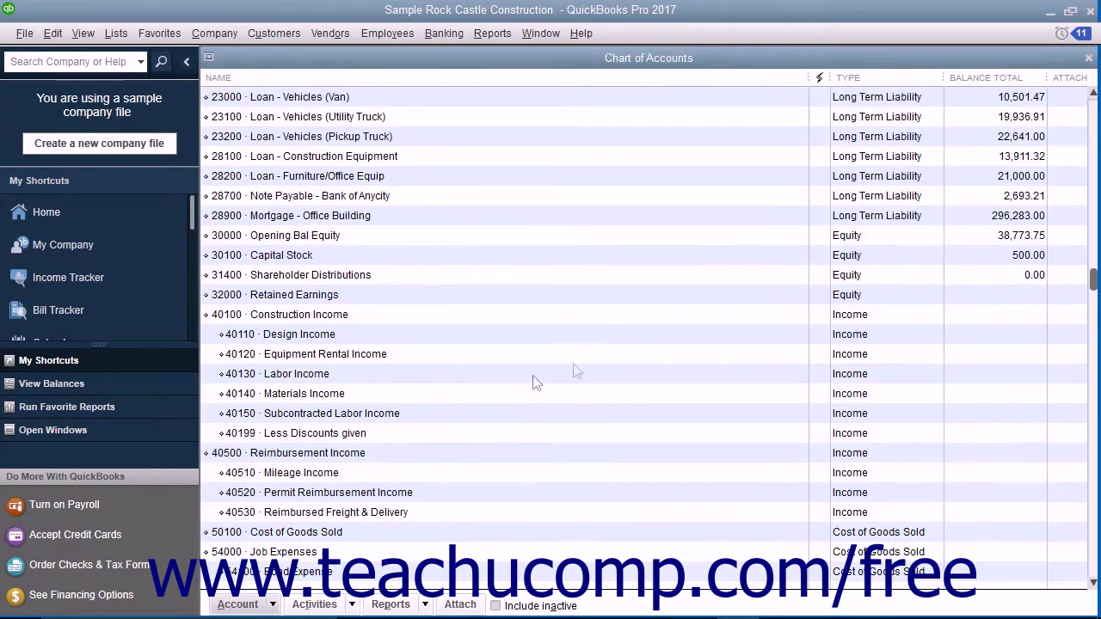
pyautogui.doubleClick(838, 322)
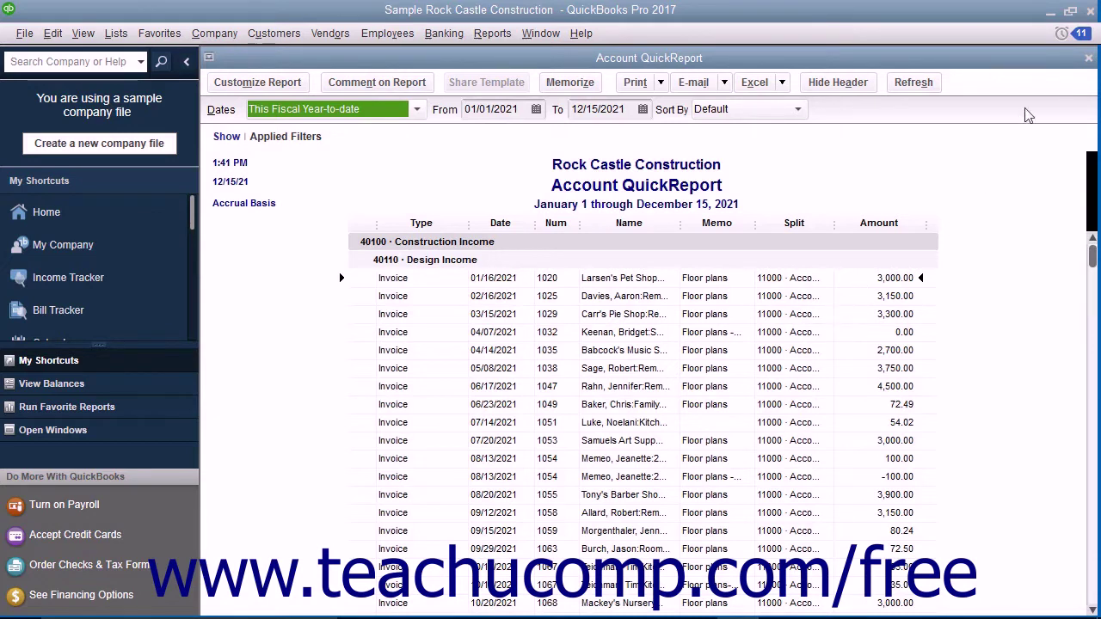
pyautogui.click(1088, 59)
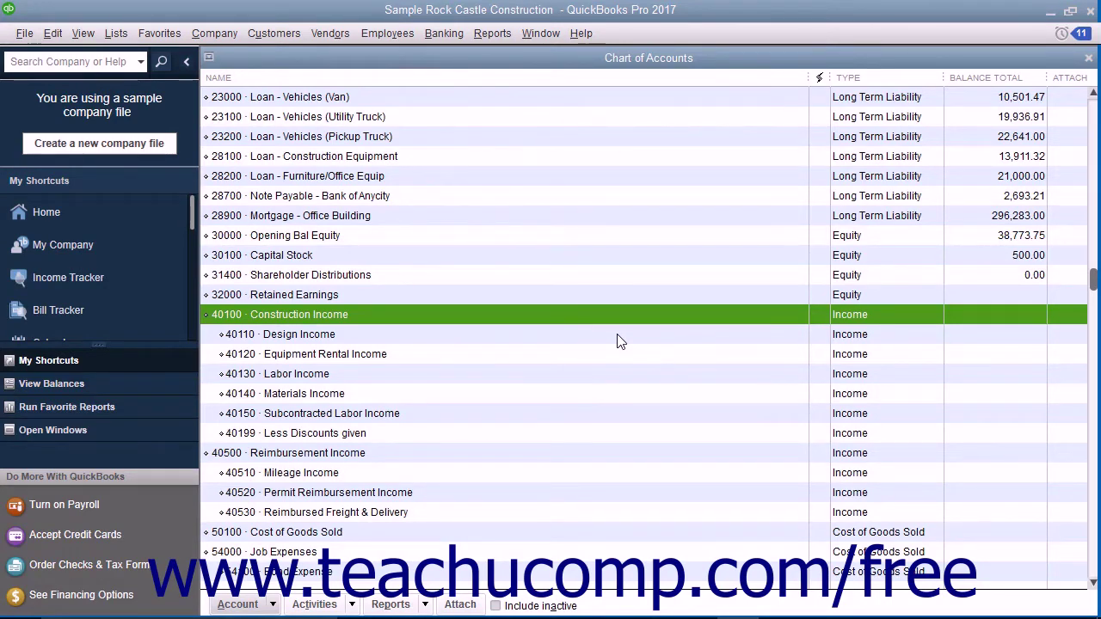
# Review the asset account types in the list: Bank, Accounts Receivable, Fixed Asset and Other Current Asset.
pyautogui.scroll(10, 619, 341)
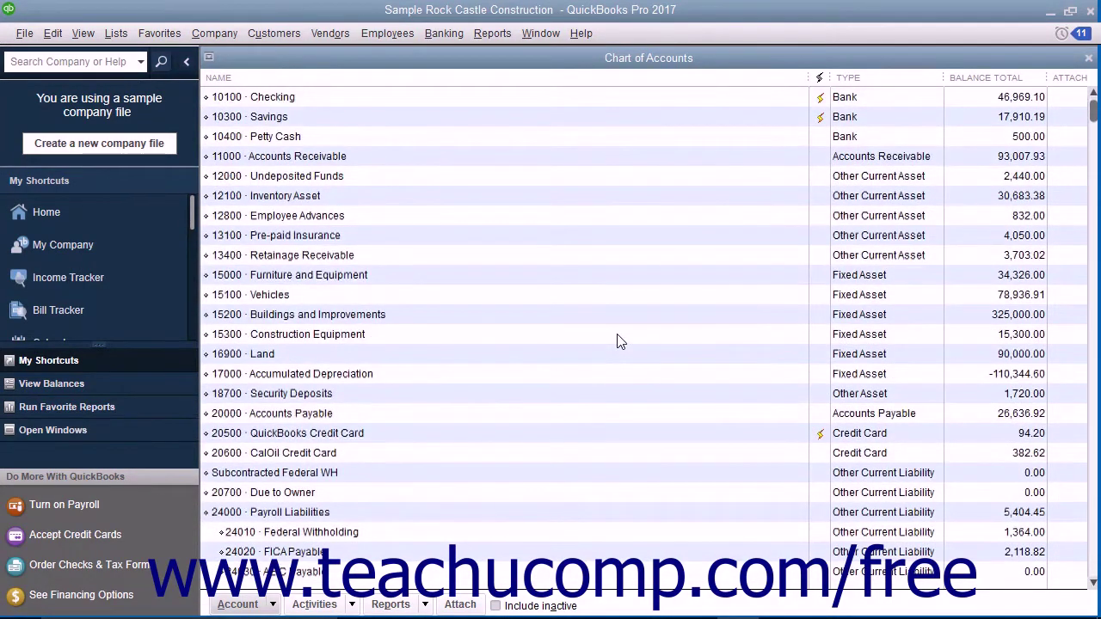
pyautogui.click(536, 98)
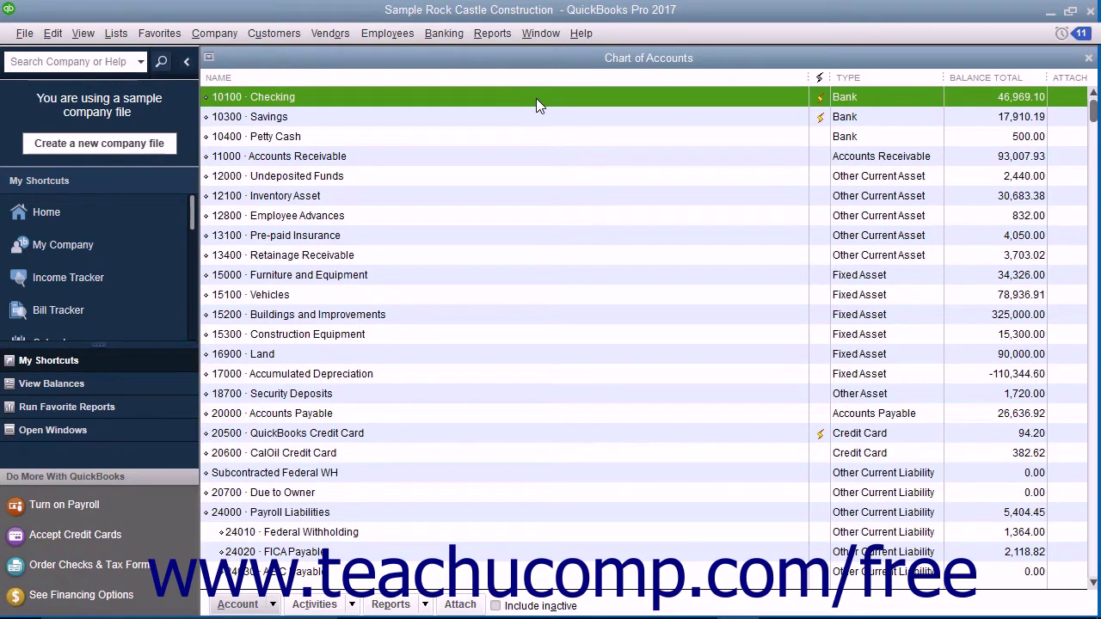
pyautogui.click(706, 160)
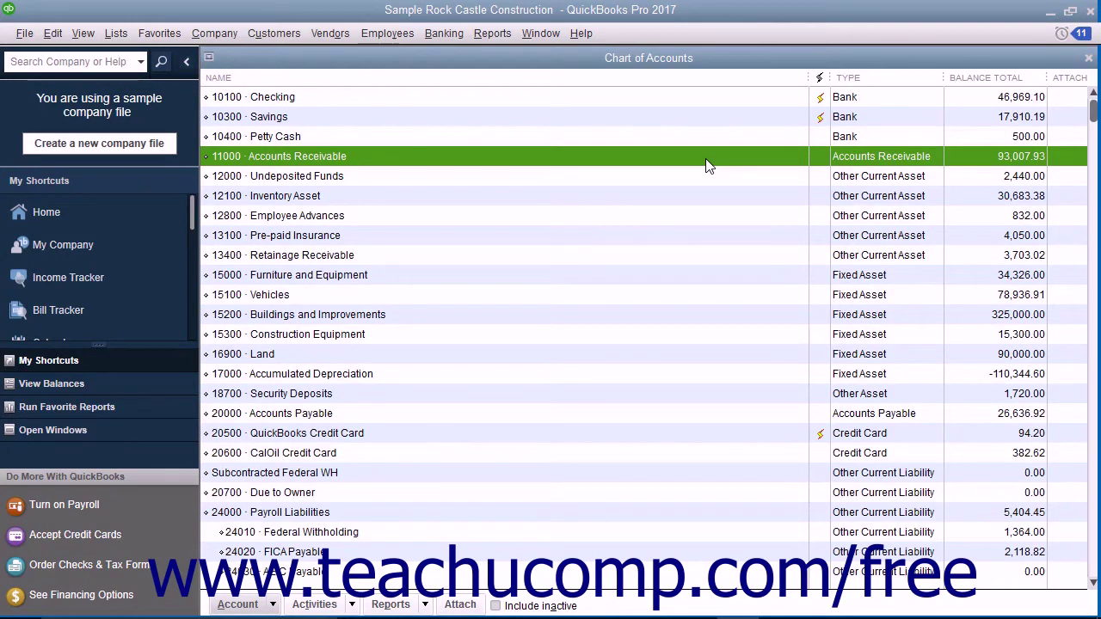
pyautogui.click(673, 303)
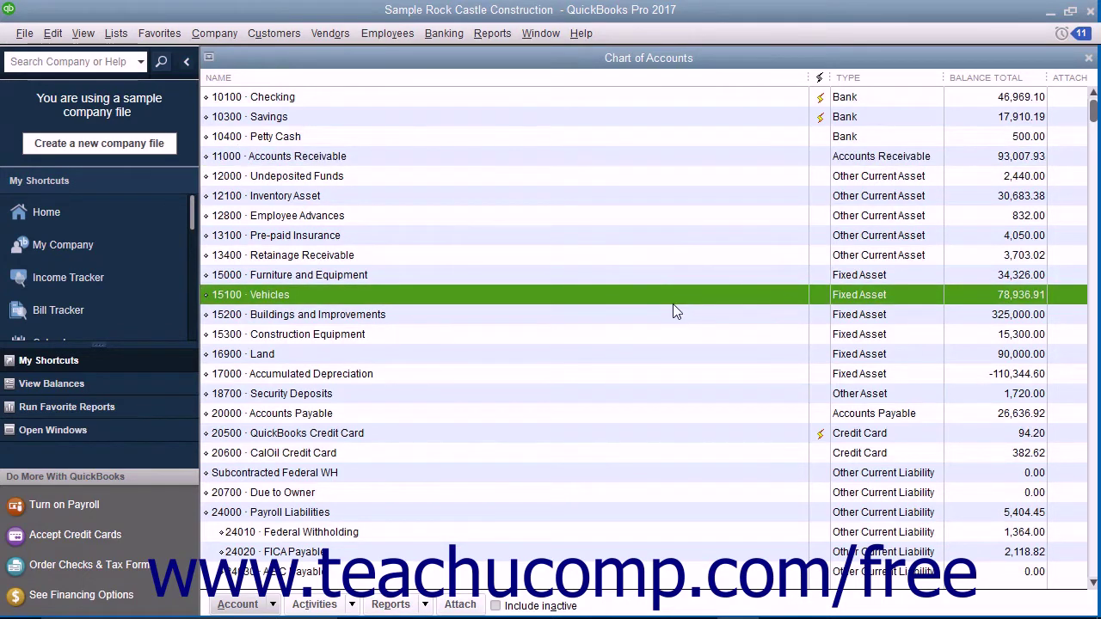
pyautogui.click(636, 176)
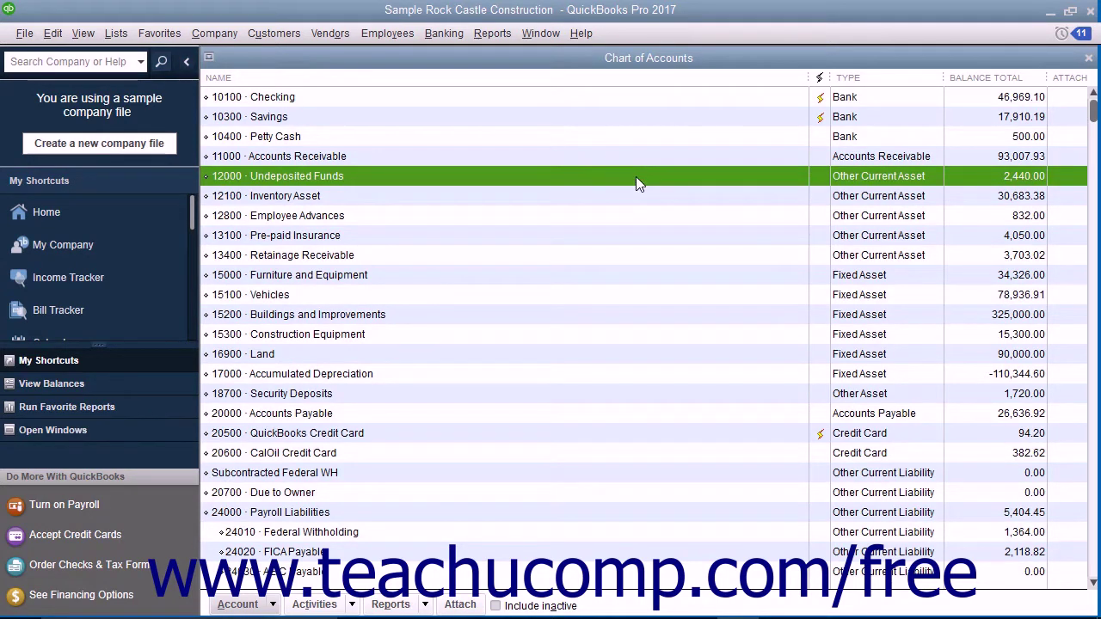
pyautogui.click(487, 99)
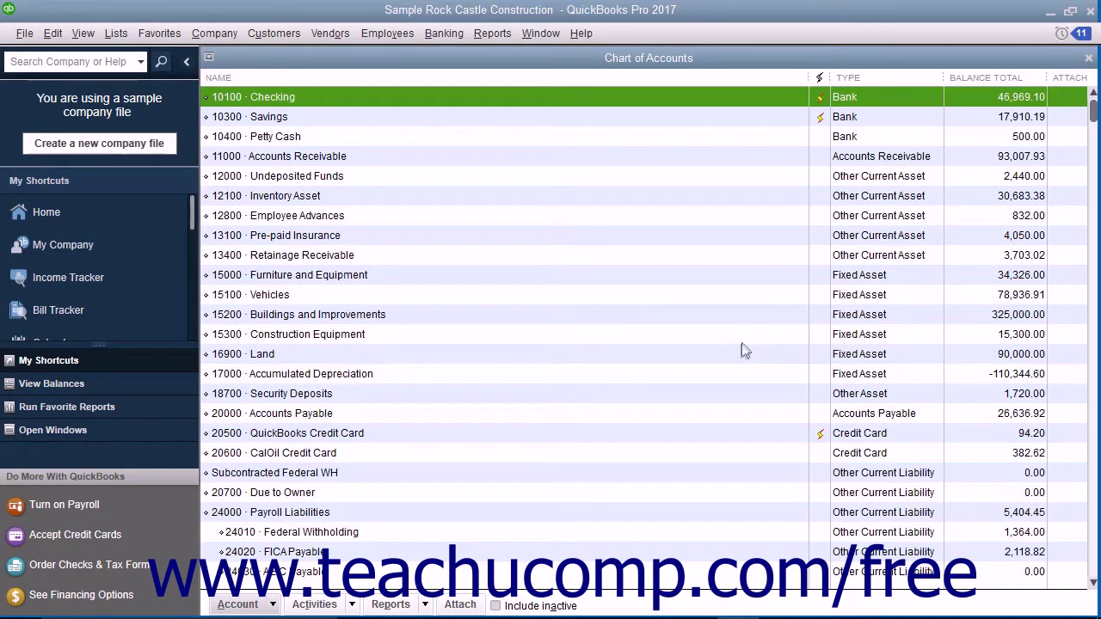
# Review the liability account types in the list: Accounts Payable, Credit Card, Other Current Liability and Long Term Liability.
pyautogui.click(739, 414)
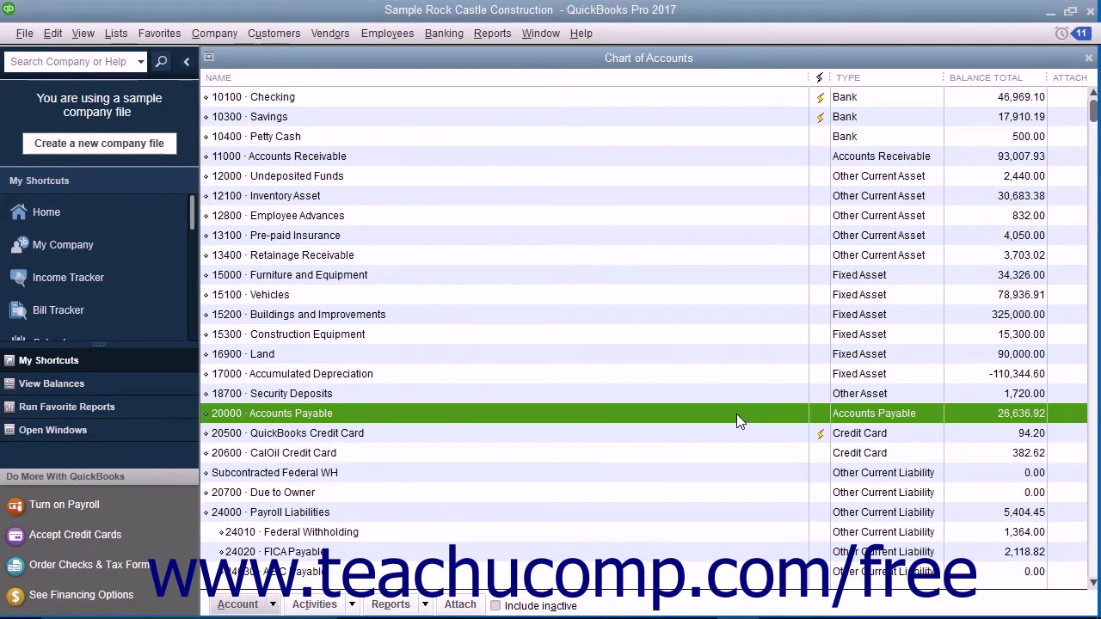
pyautogui.scroll(-1, 736, 413)
pyautogui.scroll(-3, 737, 415)
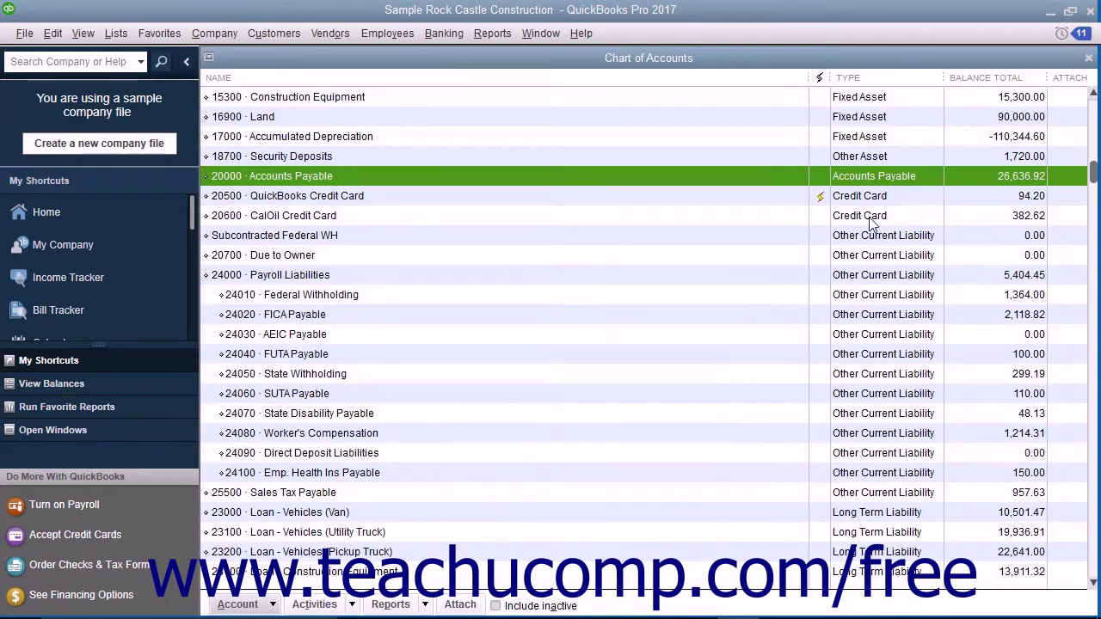
pyautogui.click(870, 219)
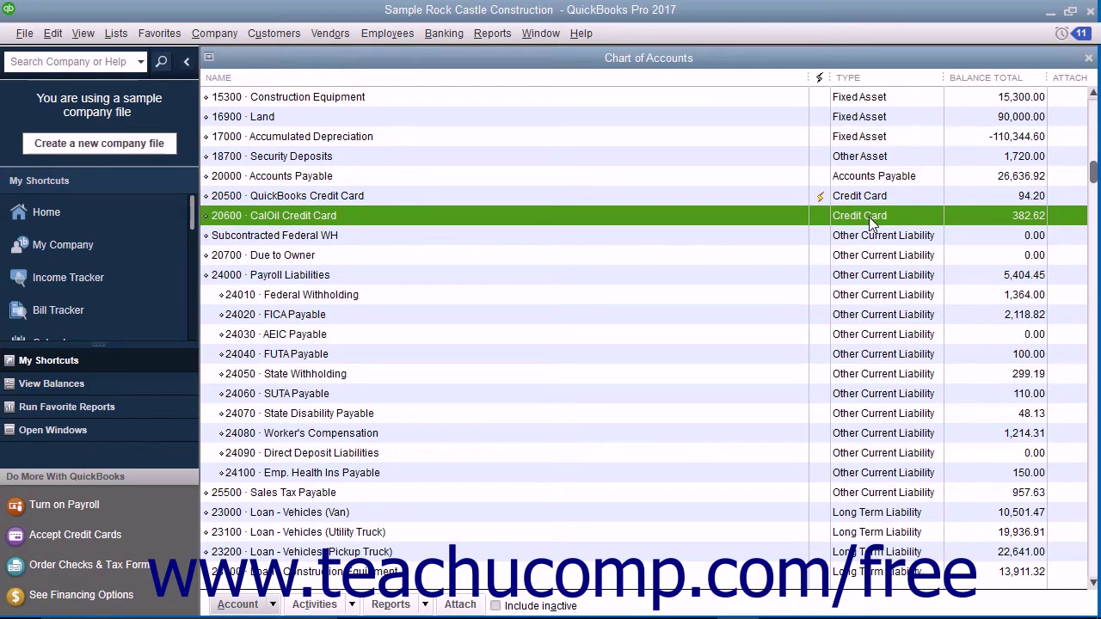
pyautogui.click(880, 279)
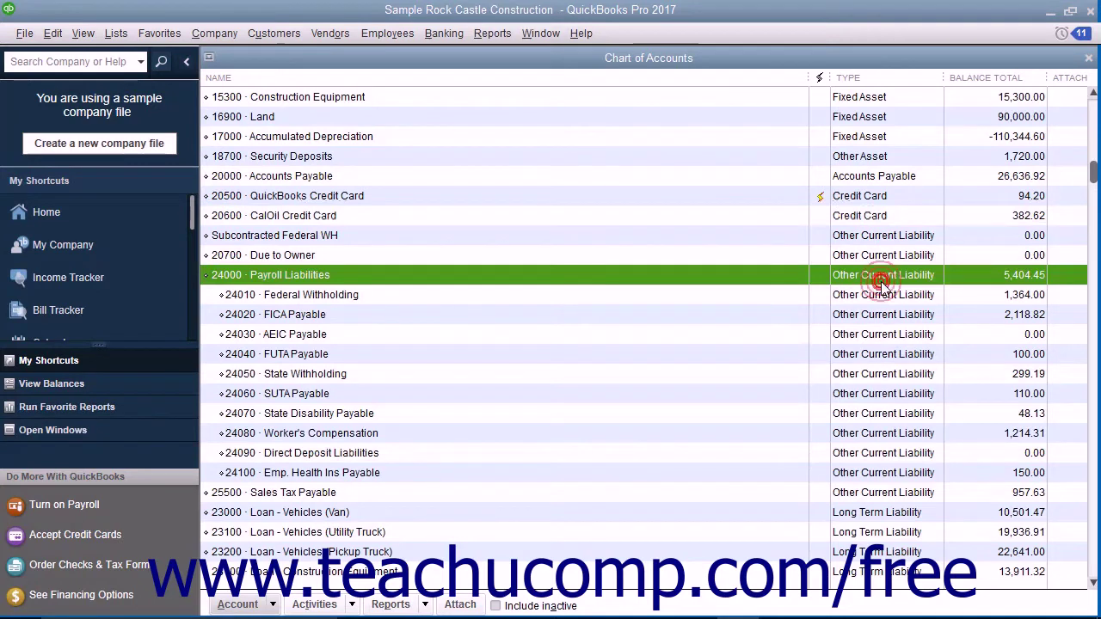
pyautogui.click(896, 532)
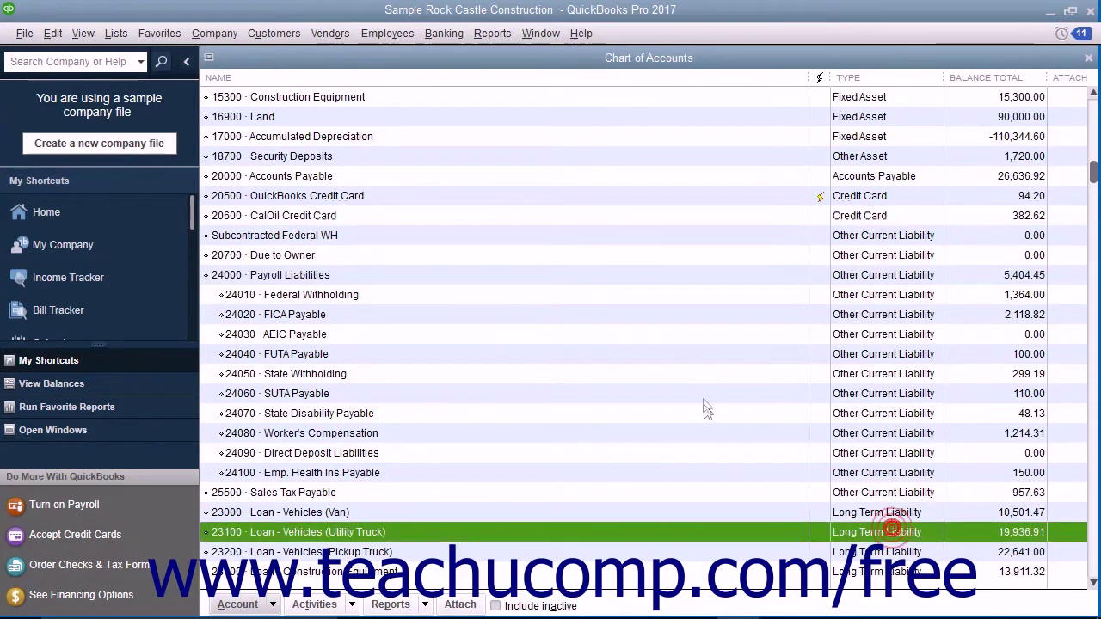
# Review the Equity, Income and Expense account types in the list, selecting 30000 Opening Bal Equity, 40100 Construction Income and 60100 Automobile in turn.
pyautogui.scroll(-4, 703, 406)
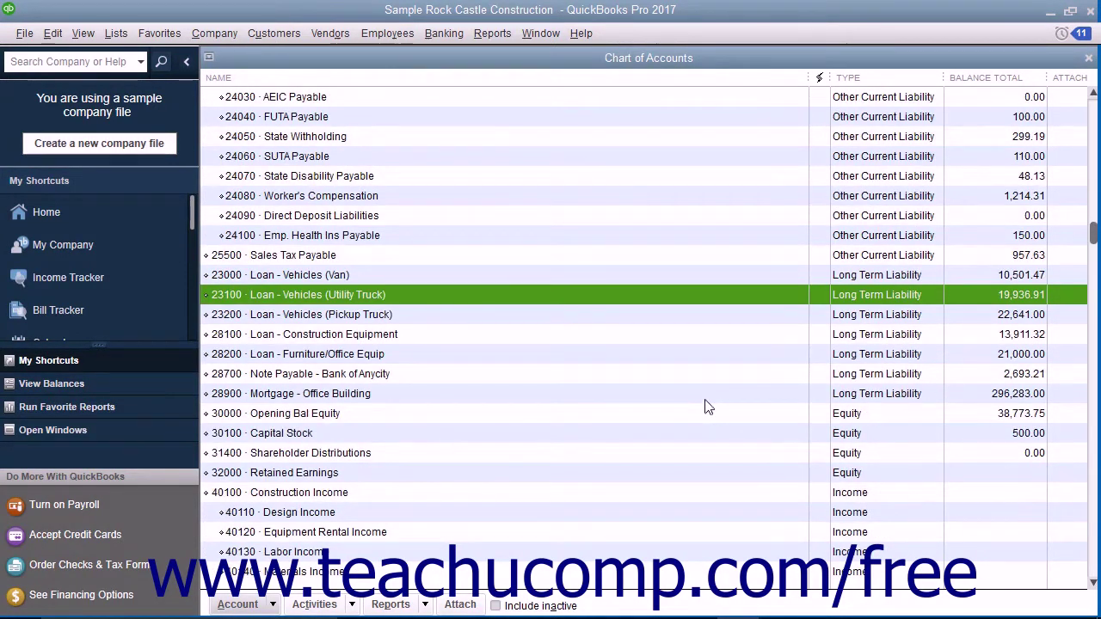
pyautogui.click(707, 411)
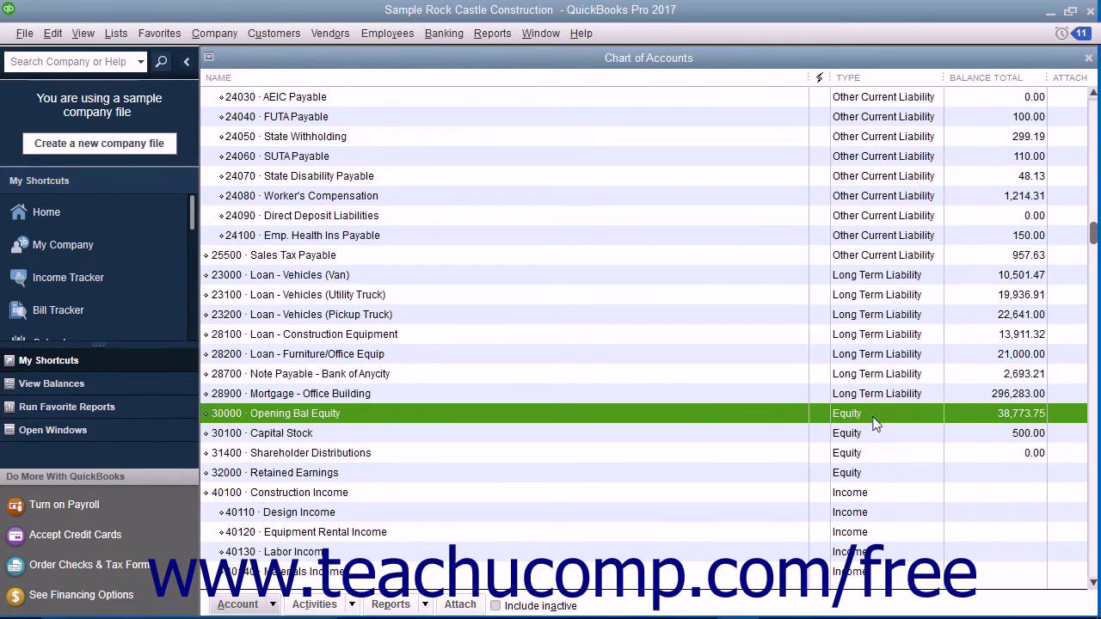
pyautogui.scroll(-4, 875, 423)
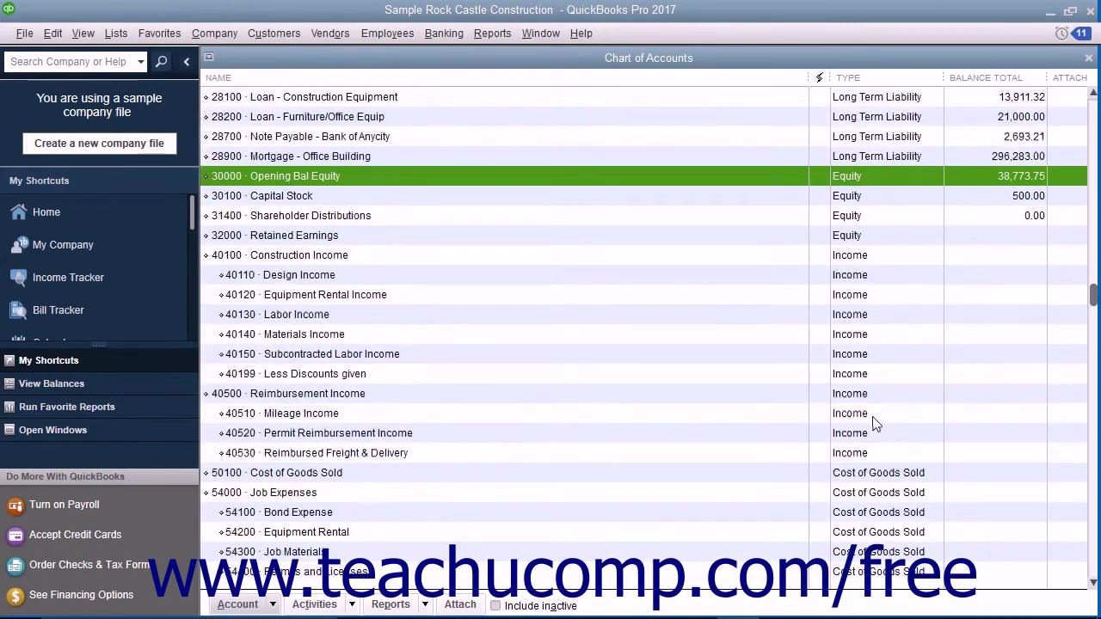
pyautogui.click(824, 258)
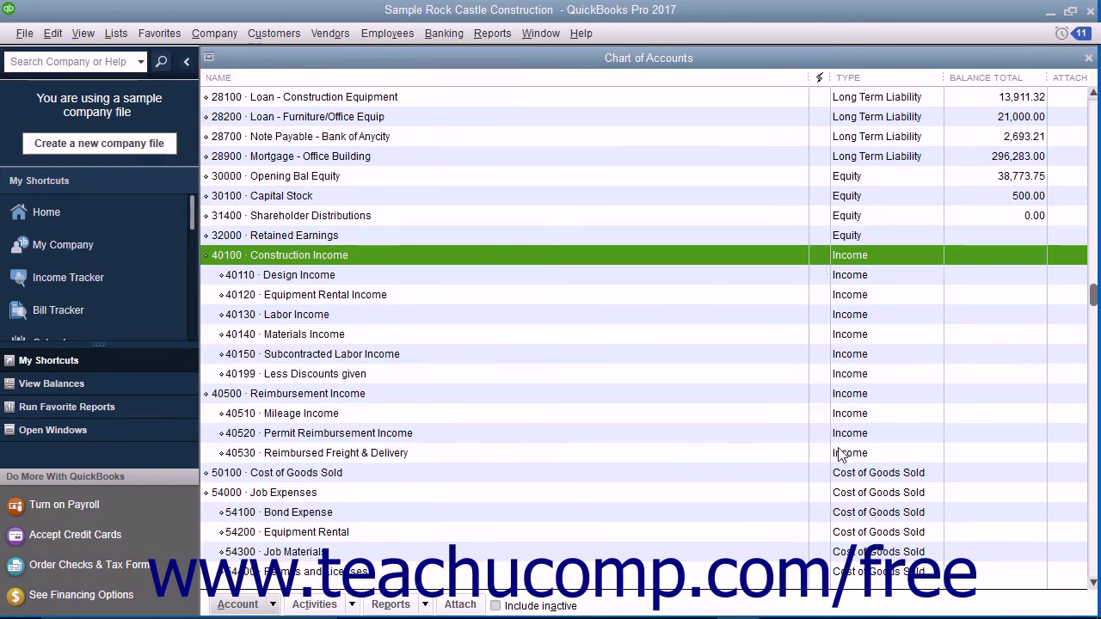
pyautogui.scroll(-3, 834, 425)
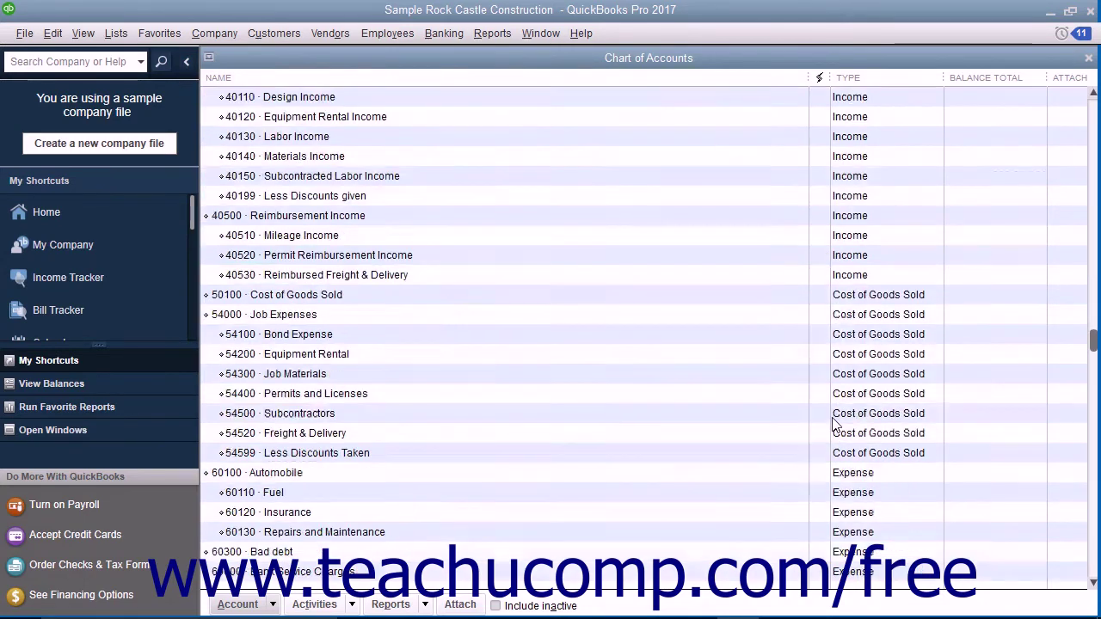
pyautogui.click(834, 474)
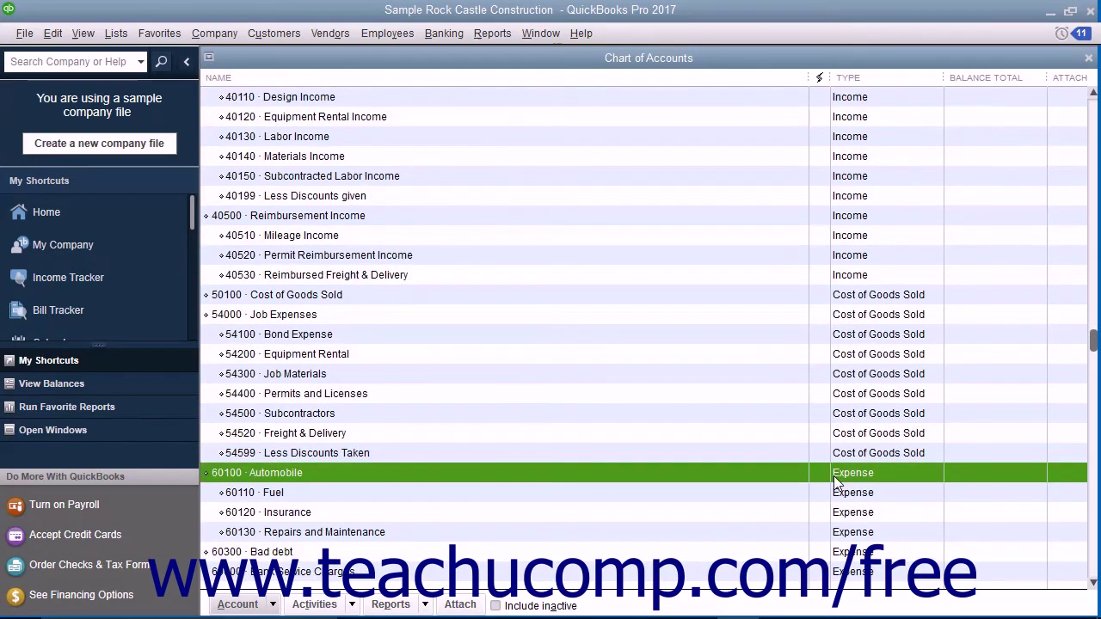